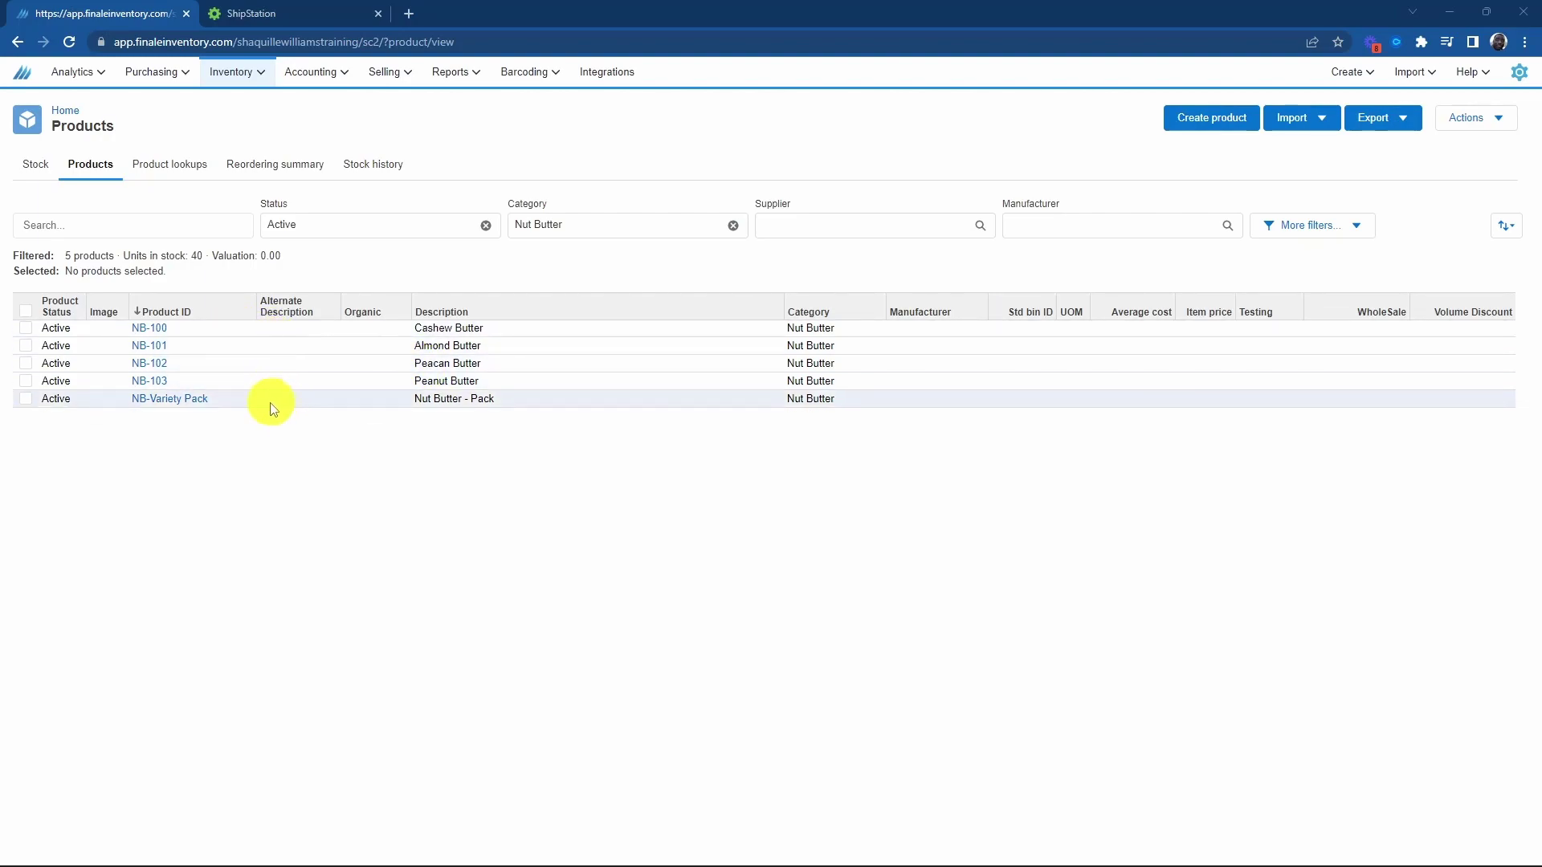
# Open the NB-Variety Pack product and scroll down to its empty Bill of materials section.
pyautogui.click(173, 400)
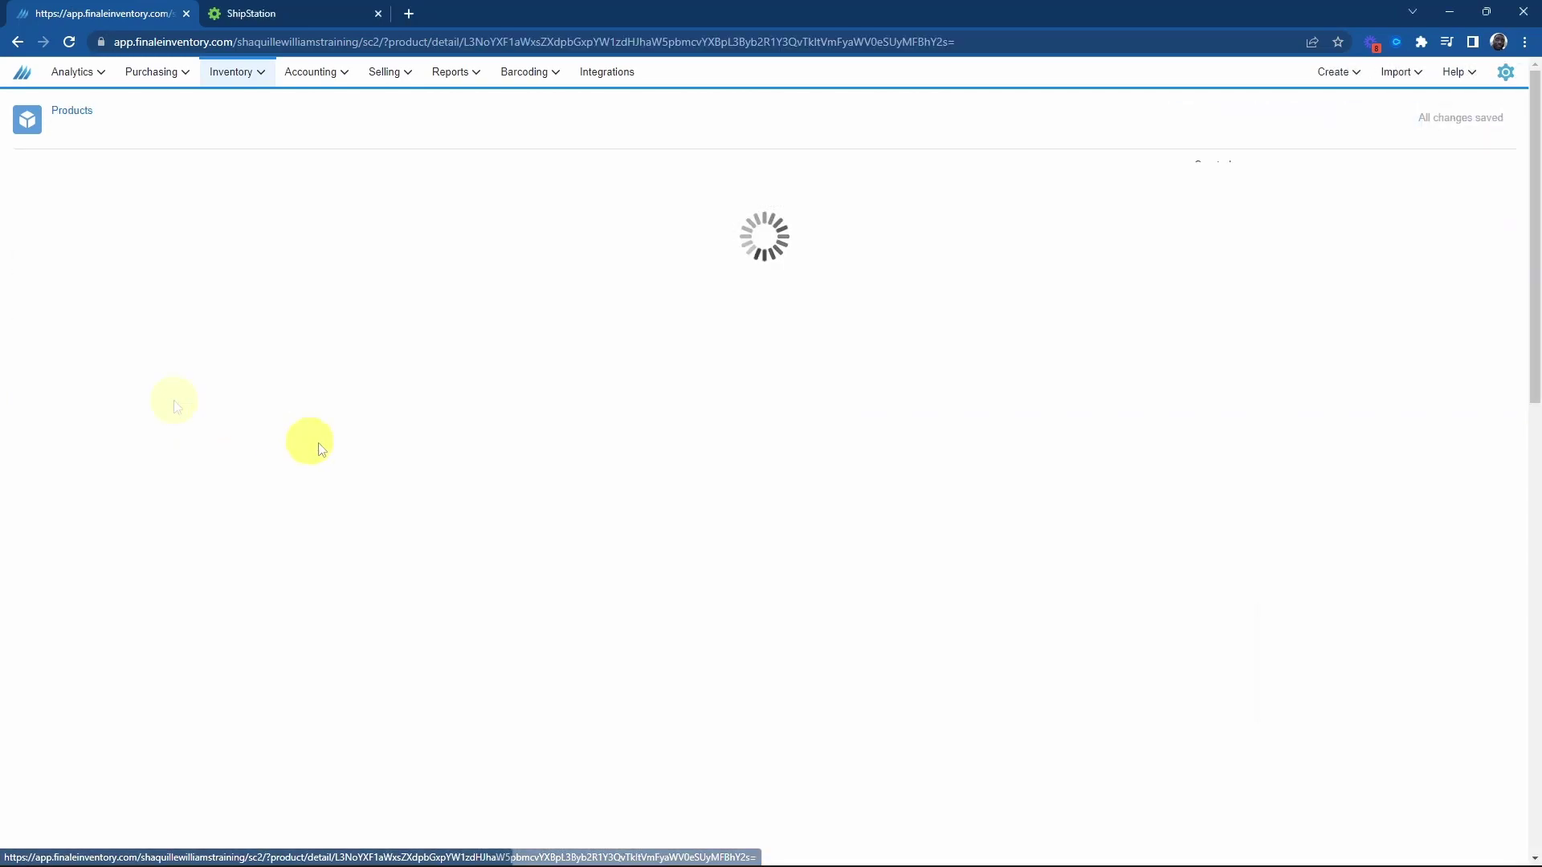
pyautogui.scroll(-8, 173, 400)
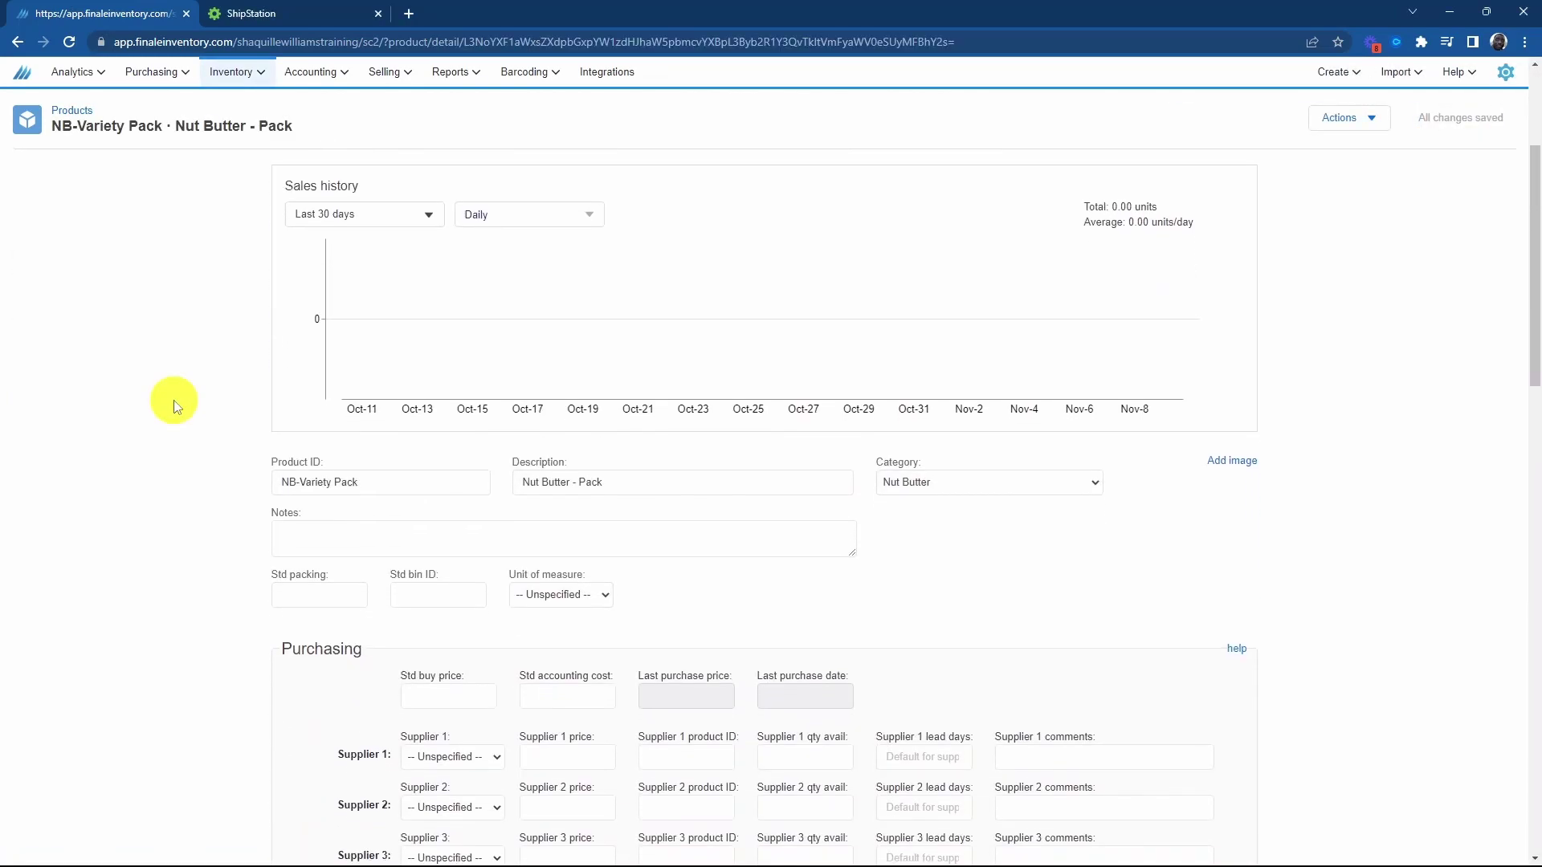
pyautogui.scroll(-10, 174, 402)
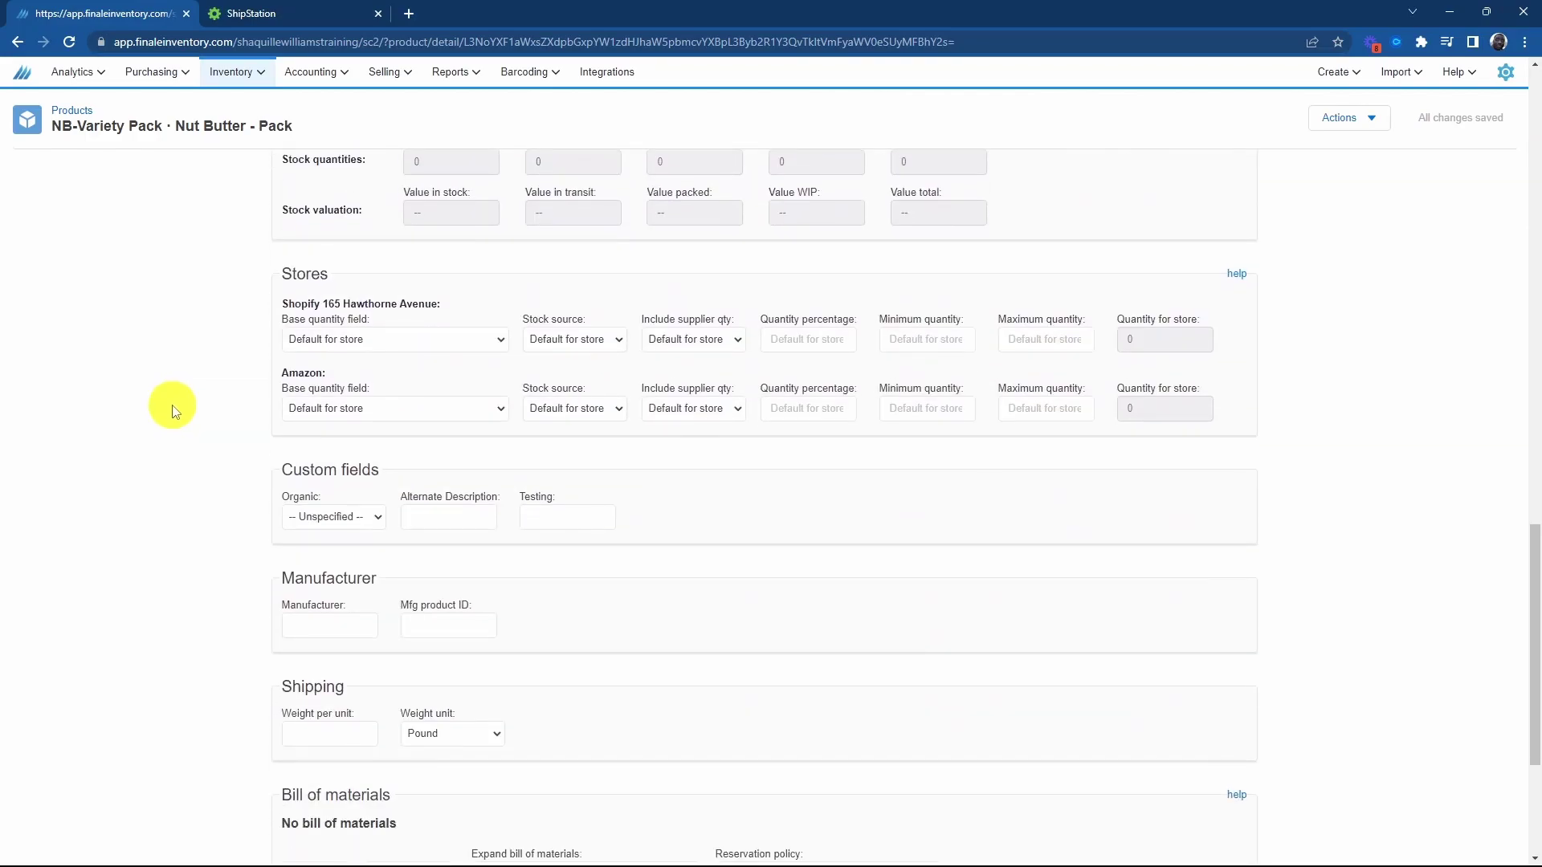
pyautogui.scroll(-4, 174, 405)
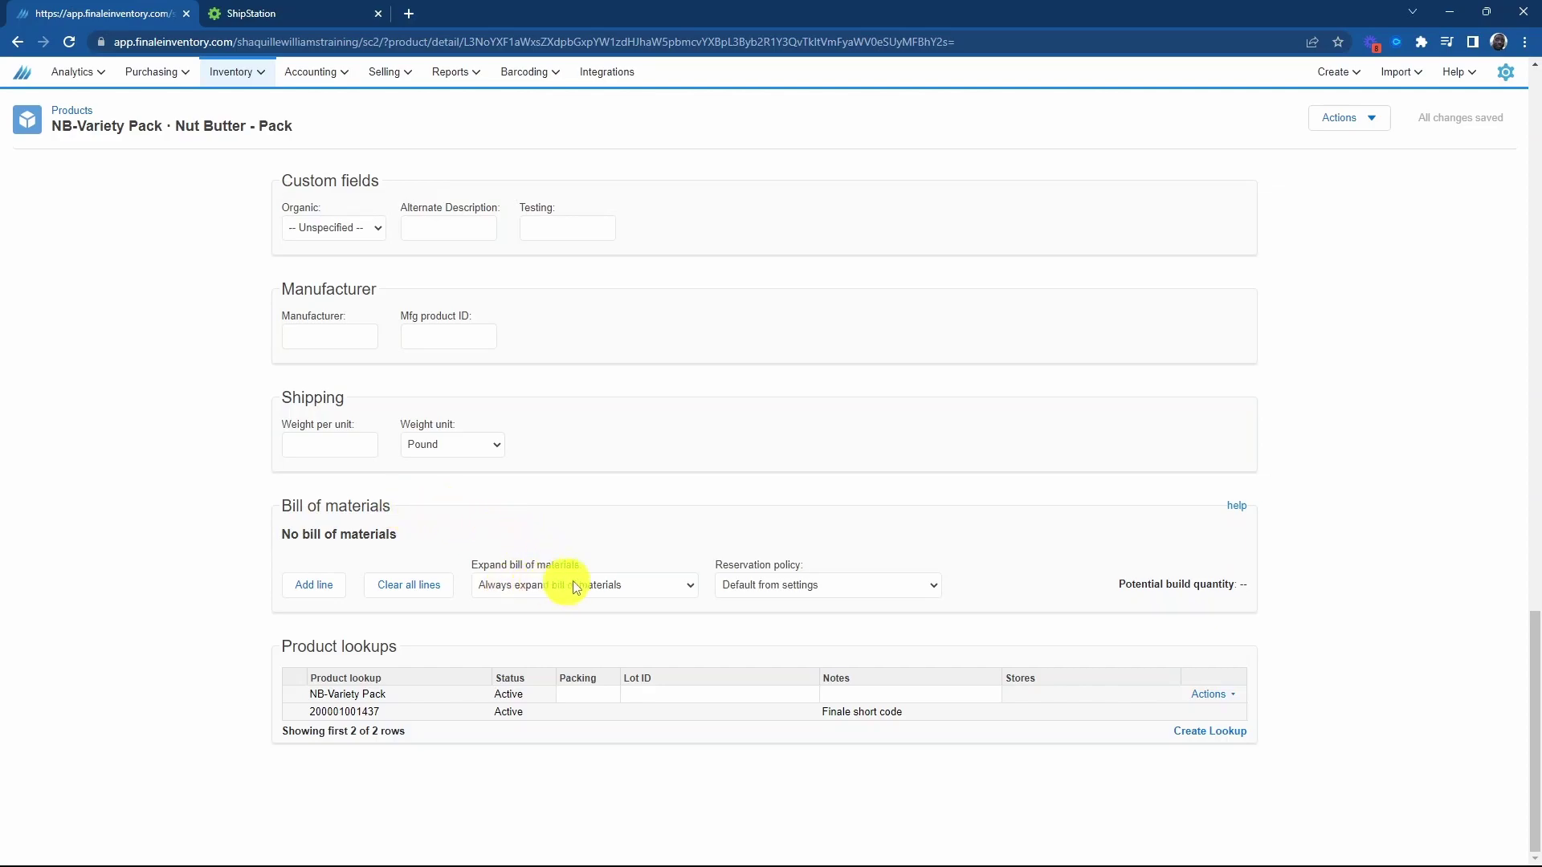
# Add the first two bill-of-materials lines: NB-100 Cashew Butter and NB-101 Almond Butter.
pyautogui.click(311, 591)
pyautogui.click(404, 574)
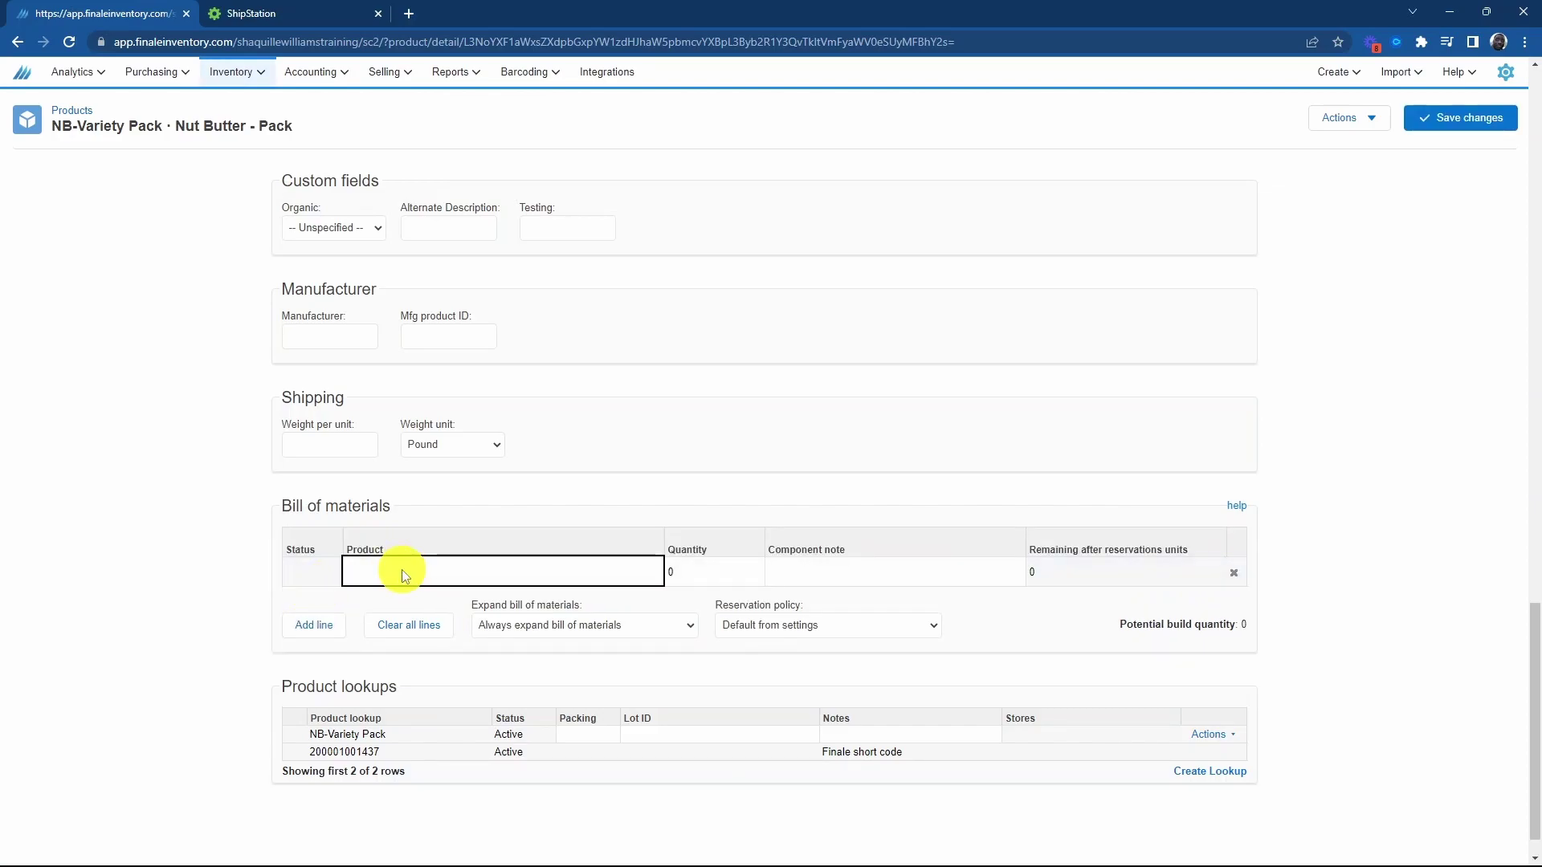
pyautogui.write('nb')
pyautogui.click(404, 631)
pyautogui.click(316, 625)
pyautogui.click(392, 603)
pyautogui.write('n')
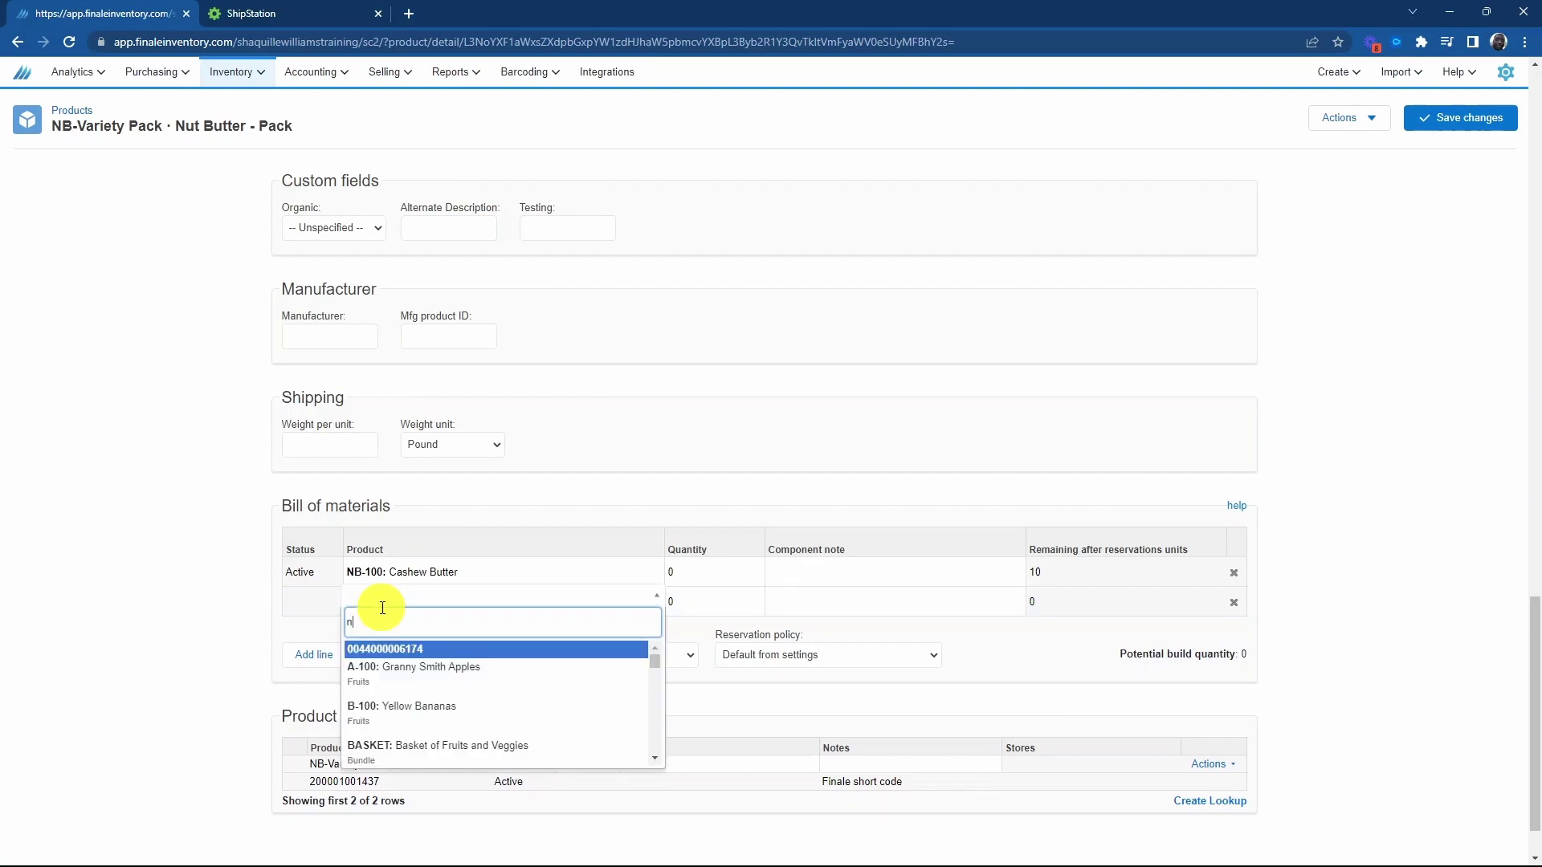
pyautogui.write('b')
pyautogui.press('Down')
pyautogui.click(389, 692)
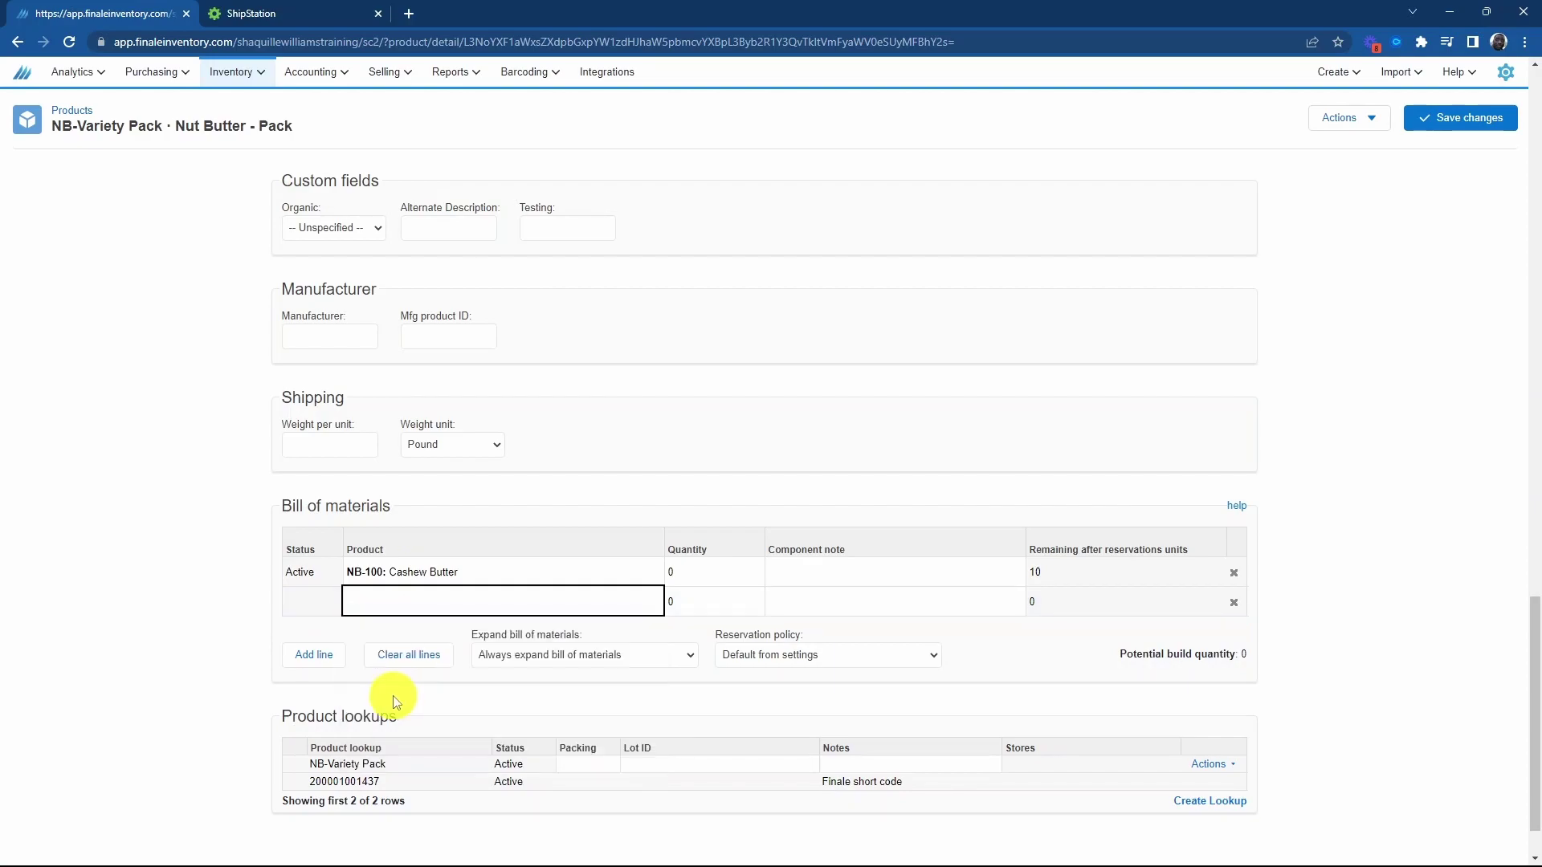
# Add the third and fourth lines: NB-102 Peacan Butter and NB-103 Peanut Butter.
pyautogui.click(316, 656)
pyautogui.click(390, 631)
pyautogui.write('nb')
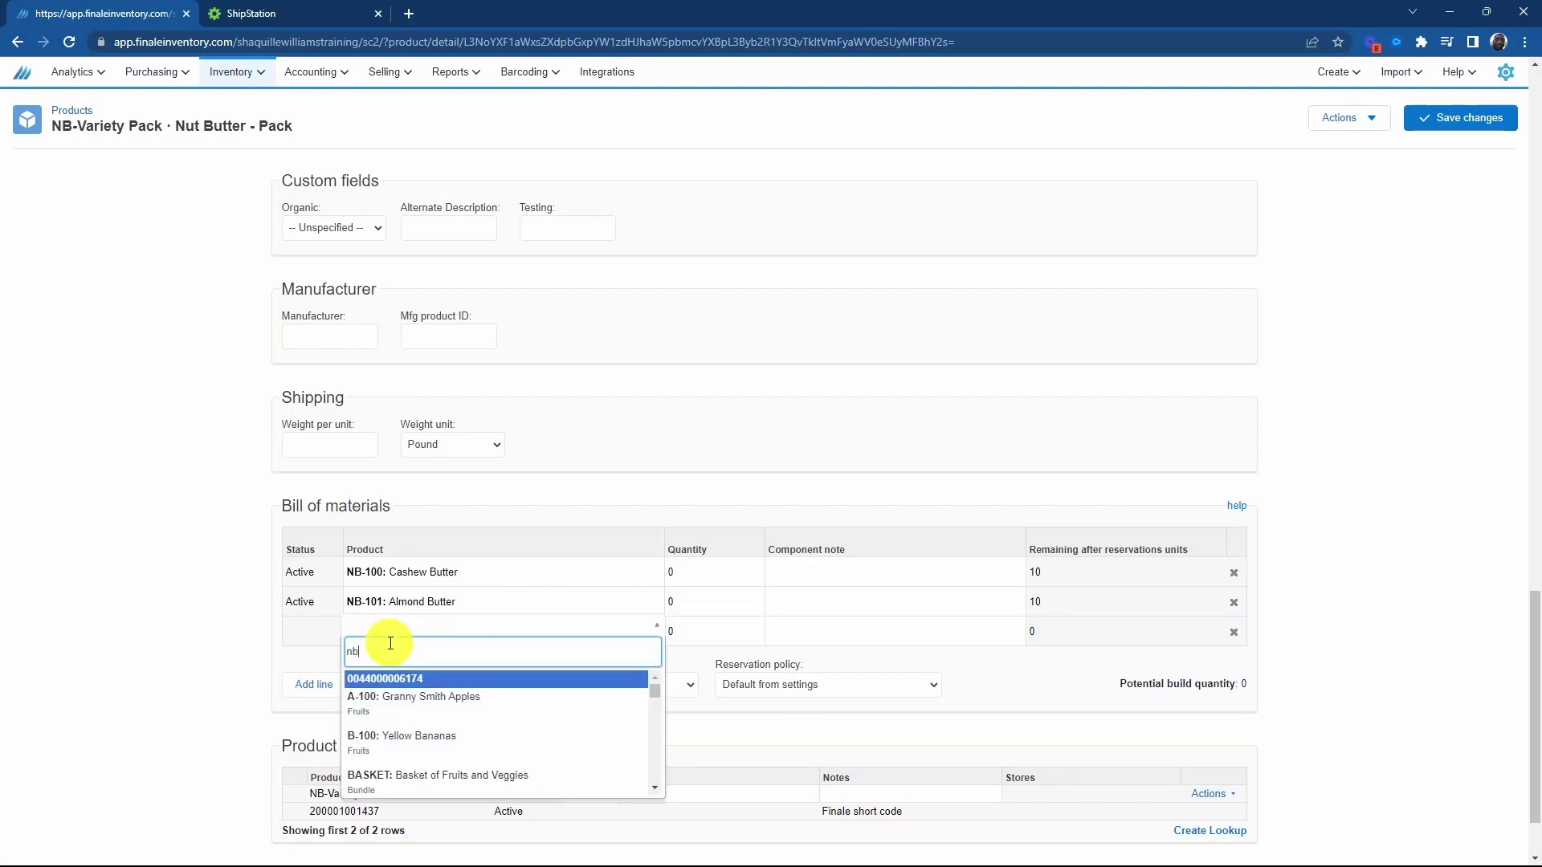
pyautogui.click(393, 682)
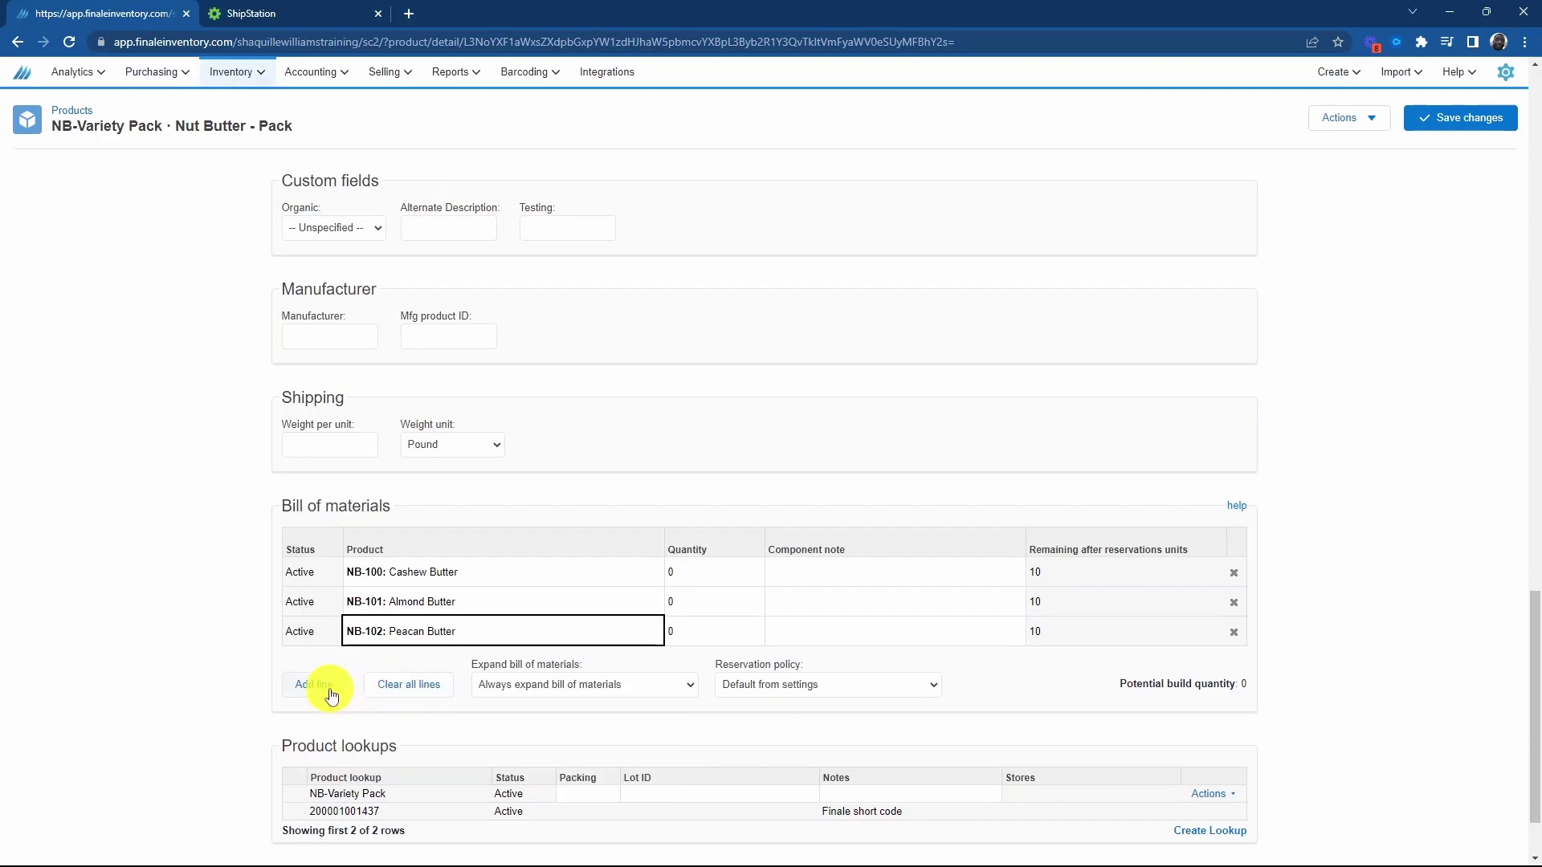
pyautogui.click(332, 695)
pyautogui.click(407, 661)
pyautogui.write('nb')
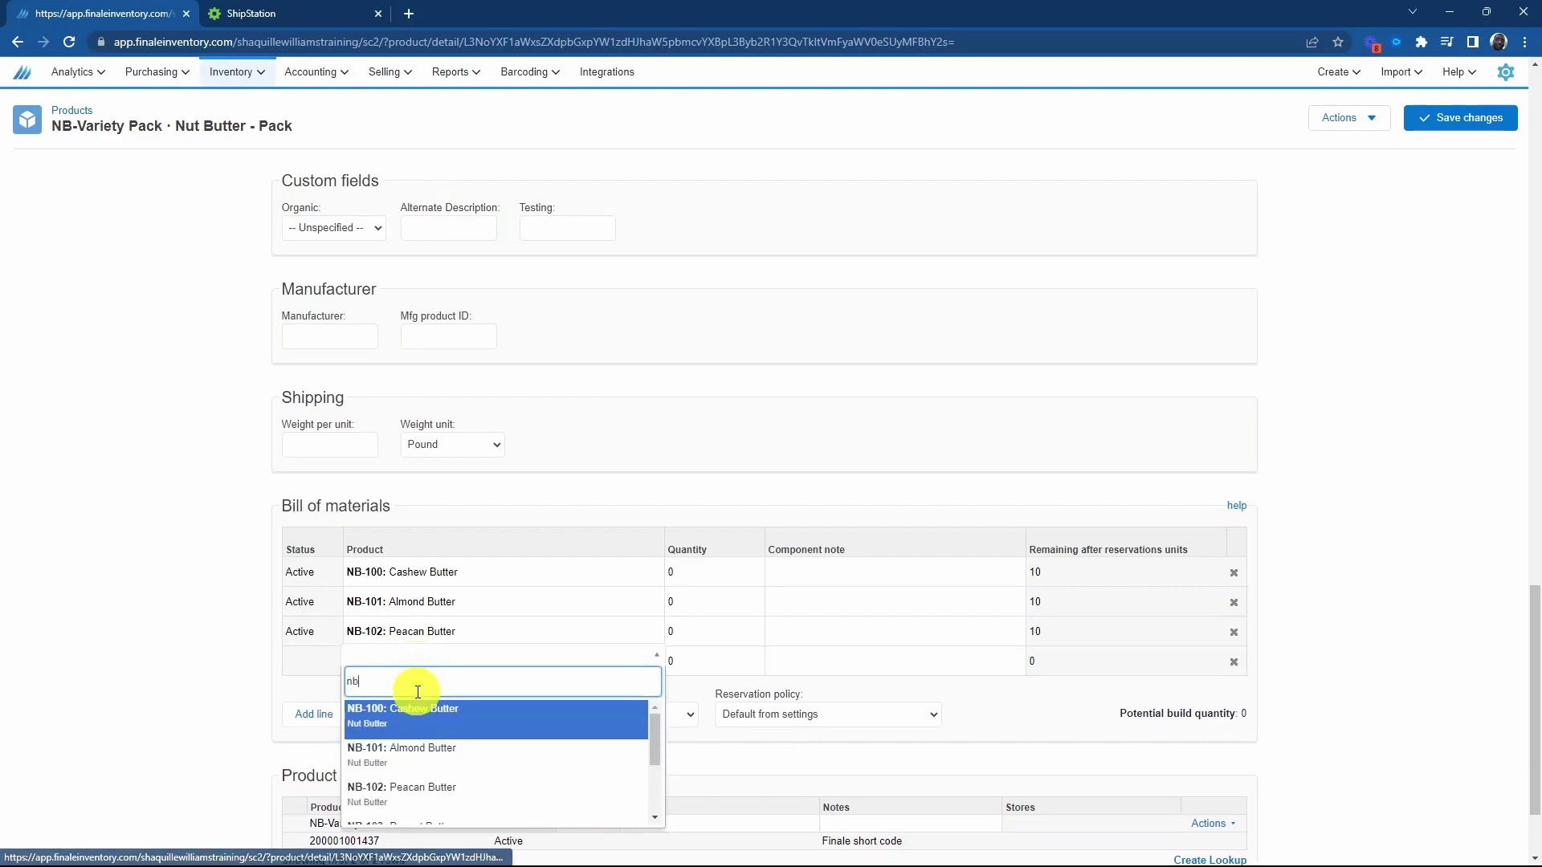
pyautogui.scroll(-1, 417, 692)
pyautogui.scroll(-2, 441, 707)
pyautogui.click(441, 691)
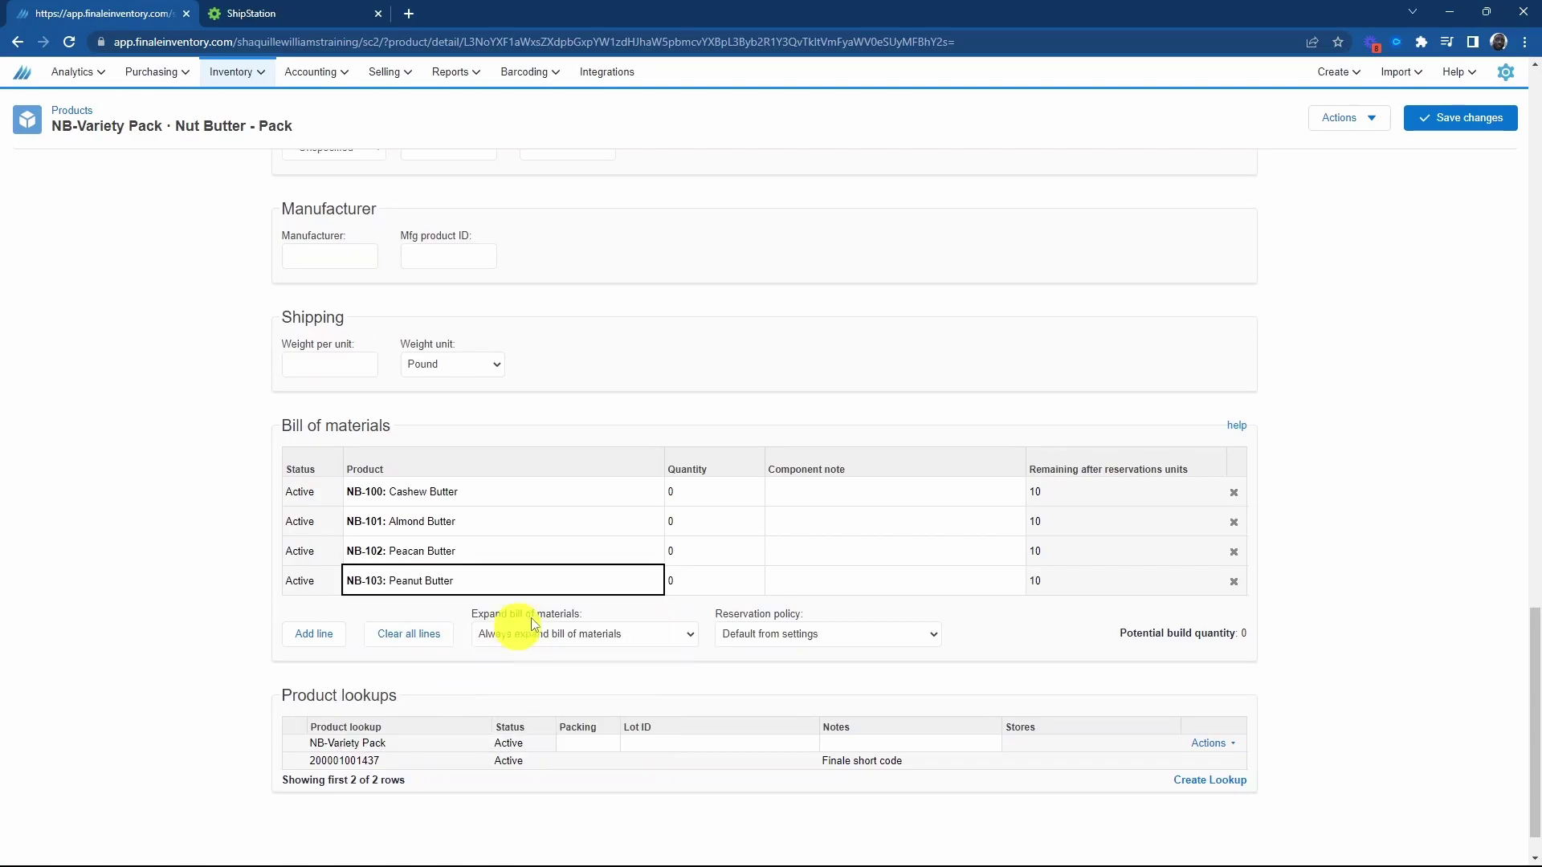
# Set quantity 1 for components NB-100 through NB-103 and save the bill of materials.
pyautogui.click(694, 495)
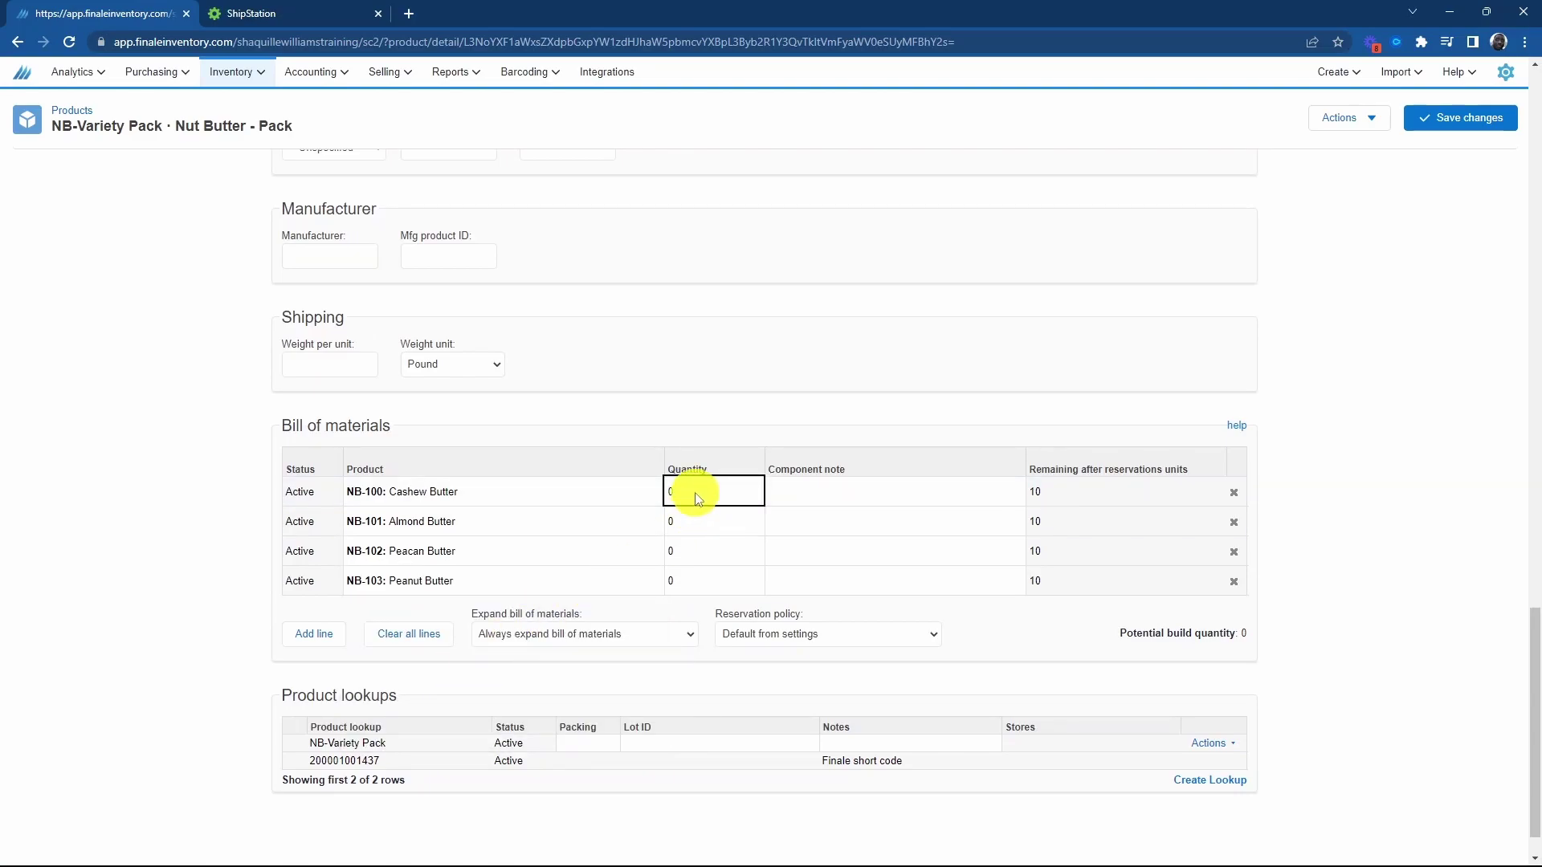
pyautogui.write('1')
pyautogui.click(697, 520)
pyautogui.write('1')
pyautogui.click(703, 554)
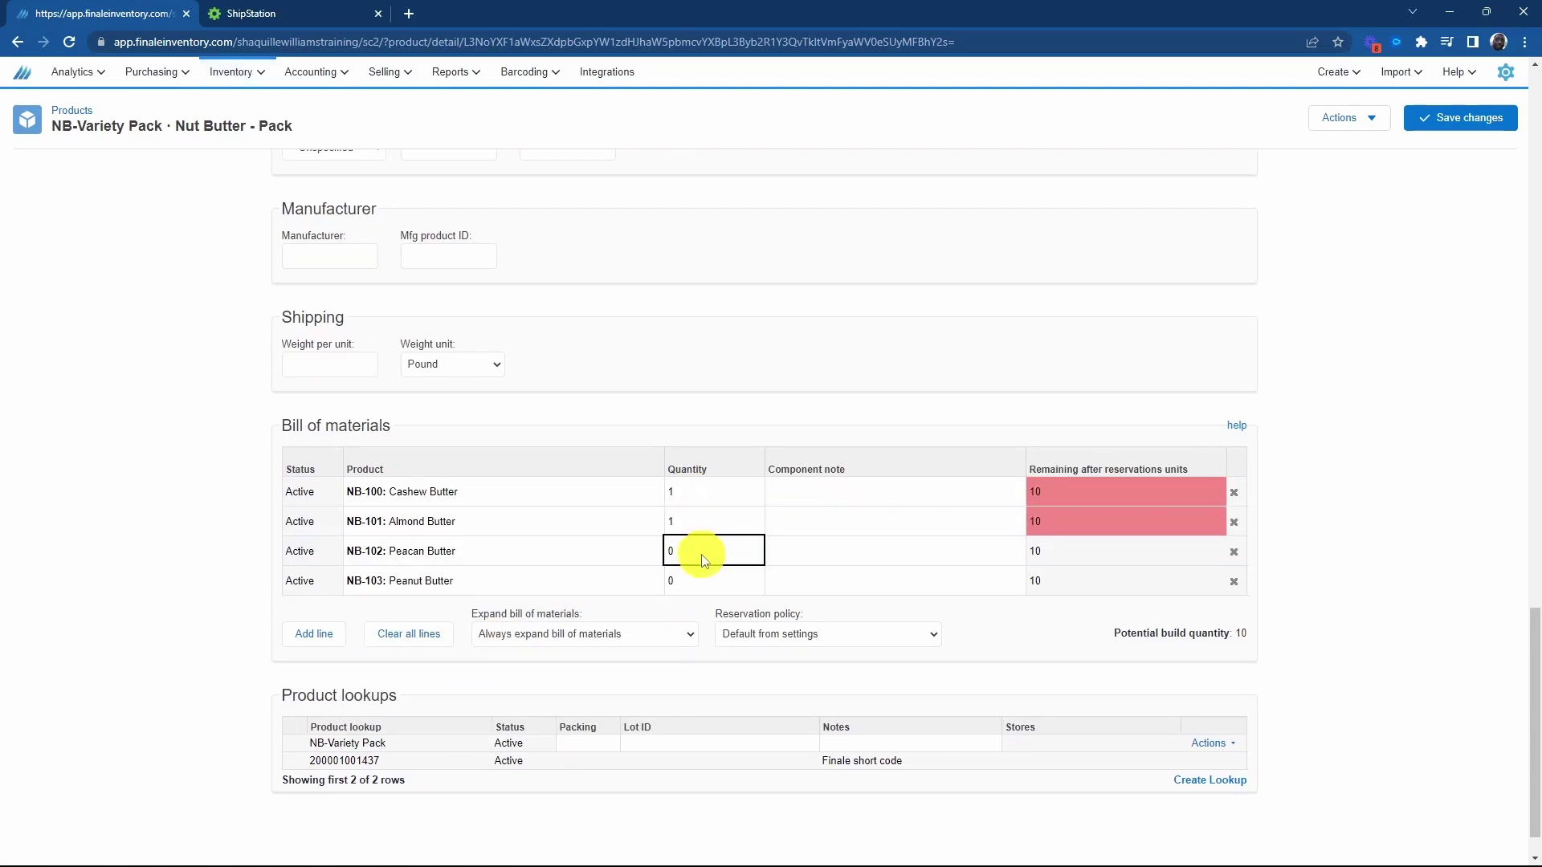
pyautogui.write('1')
pyautogui.click(704, 581)
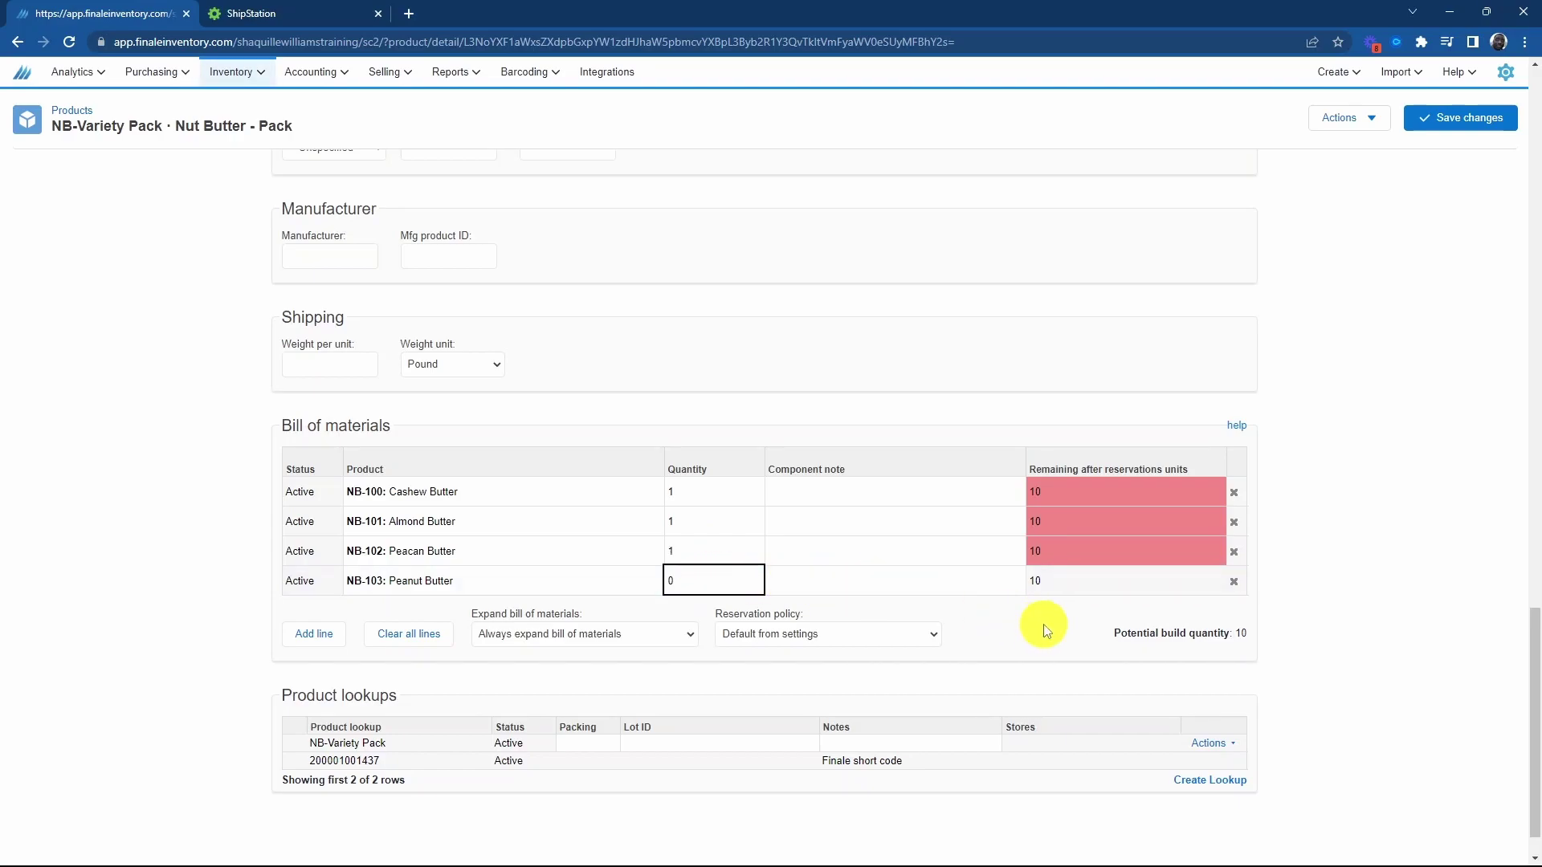
pyautogui.write('1')
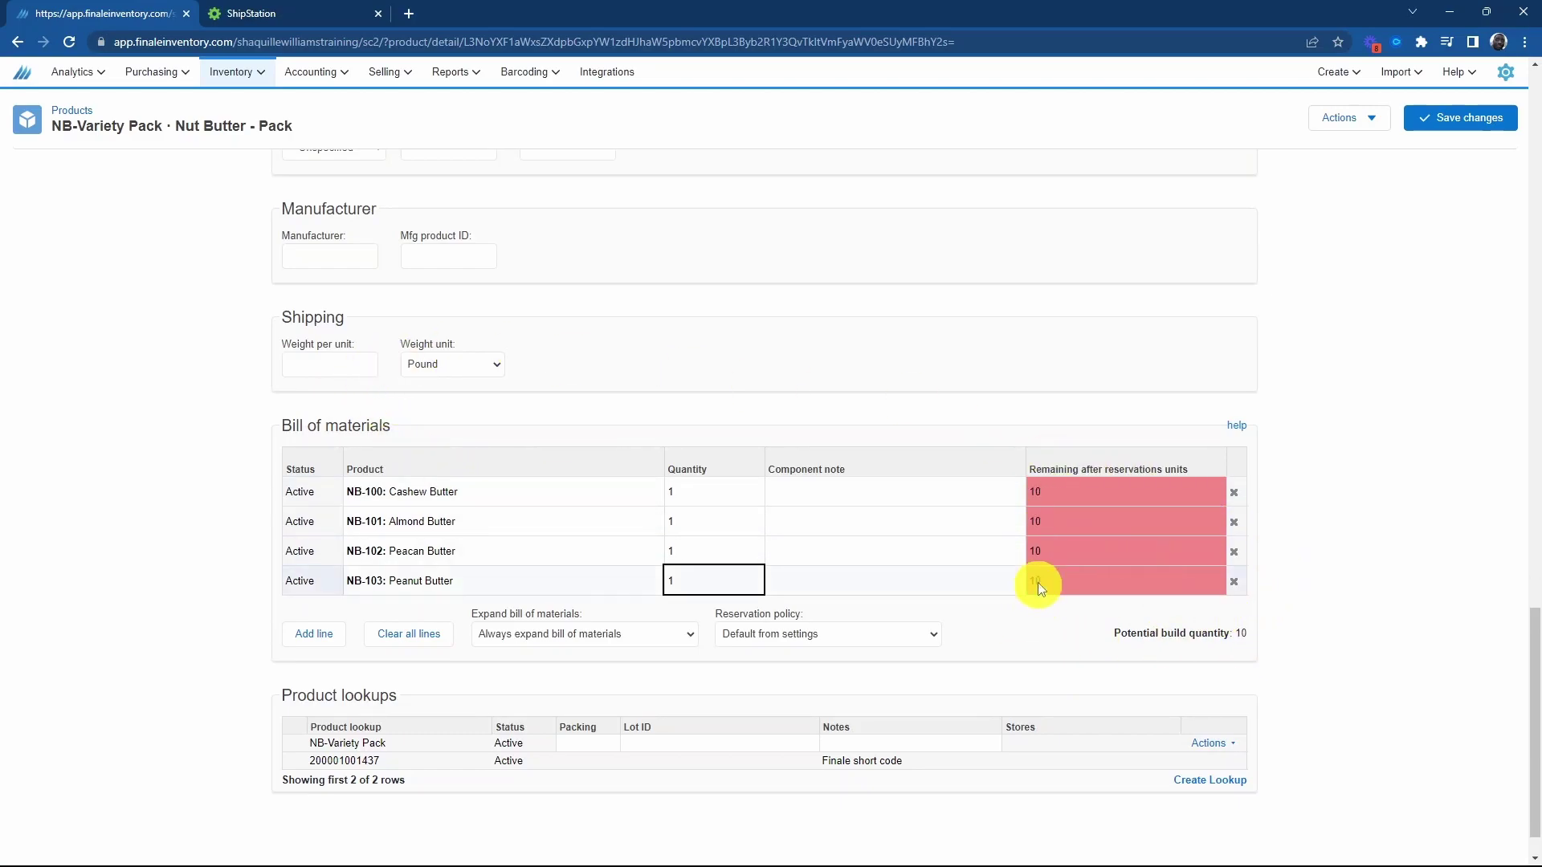
pyautogui.click(1448, 122)
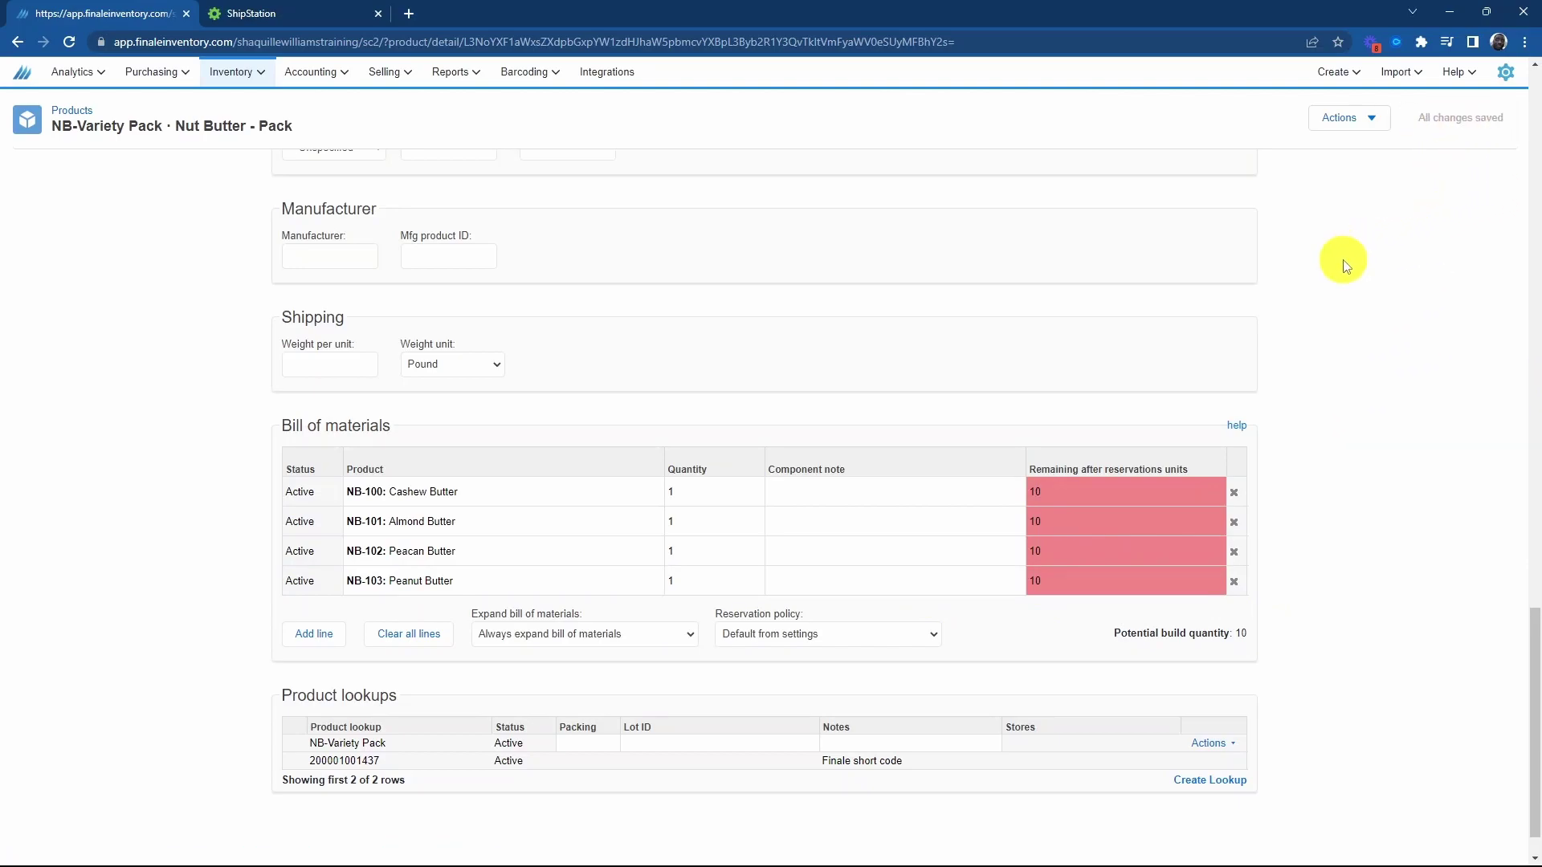
# Scroll back up to the top of the page.
pyautogui.scroll(1, 1345, 265)
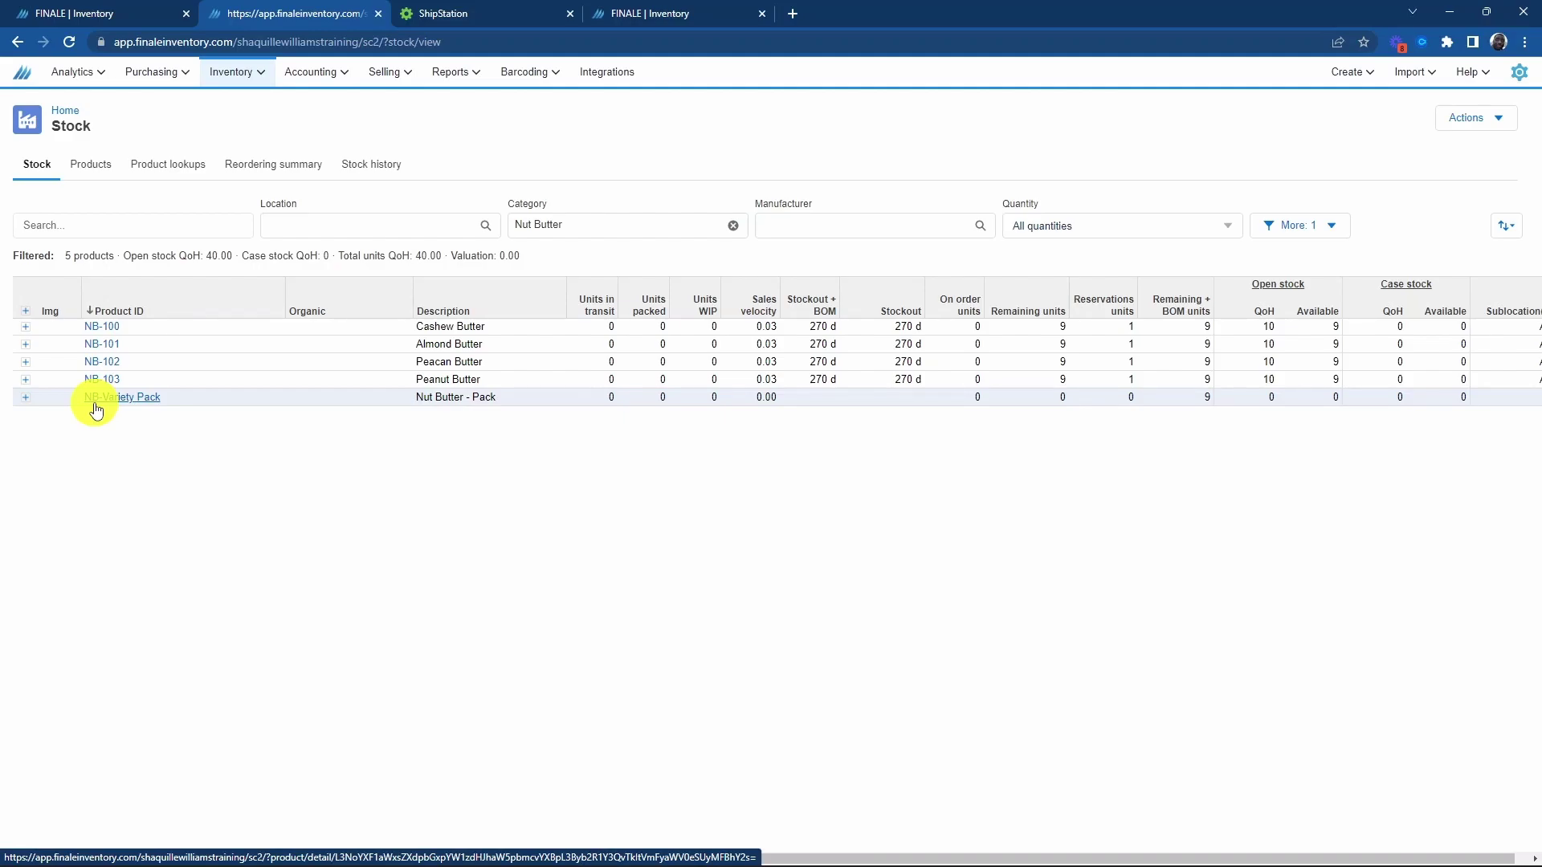
# Expand all Nut Butter stock rows to reveal units reserved for the Bundle-Test sale.
pyautogui.click(26, 315)
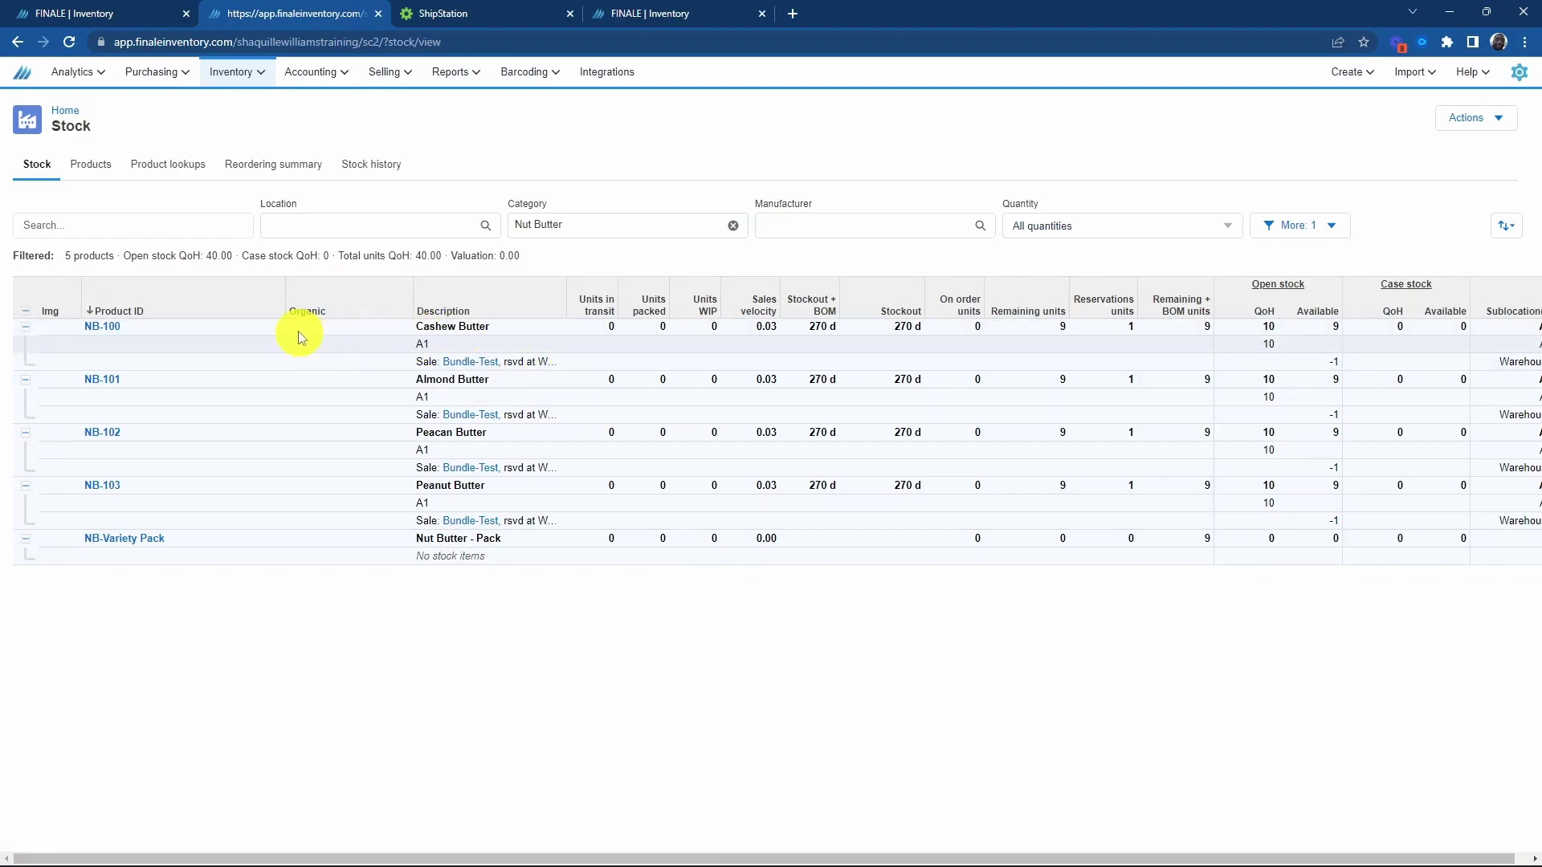
# Go to Selling > Sales orders and open the Bundle-Test order.
pyautogui.click(374, 72)
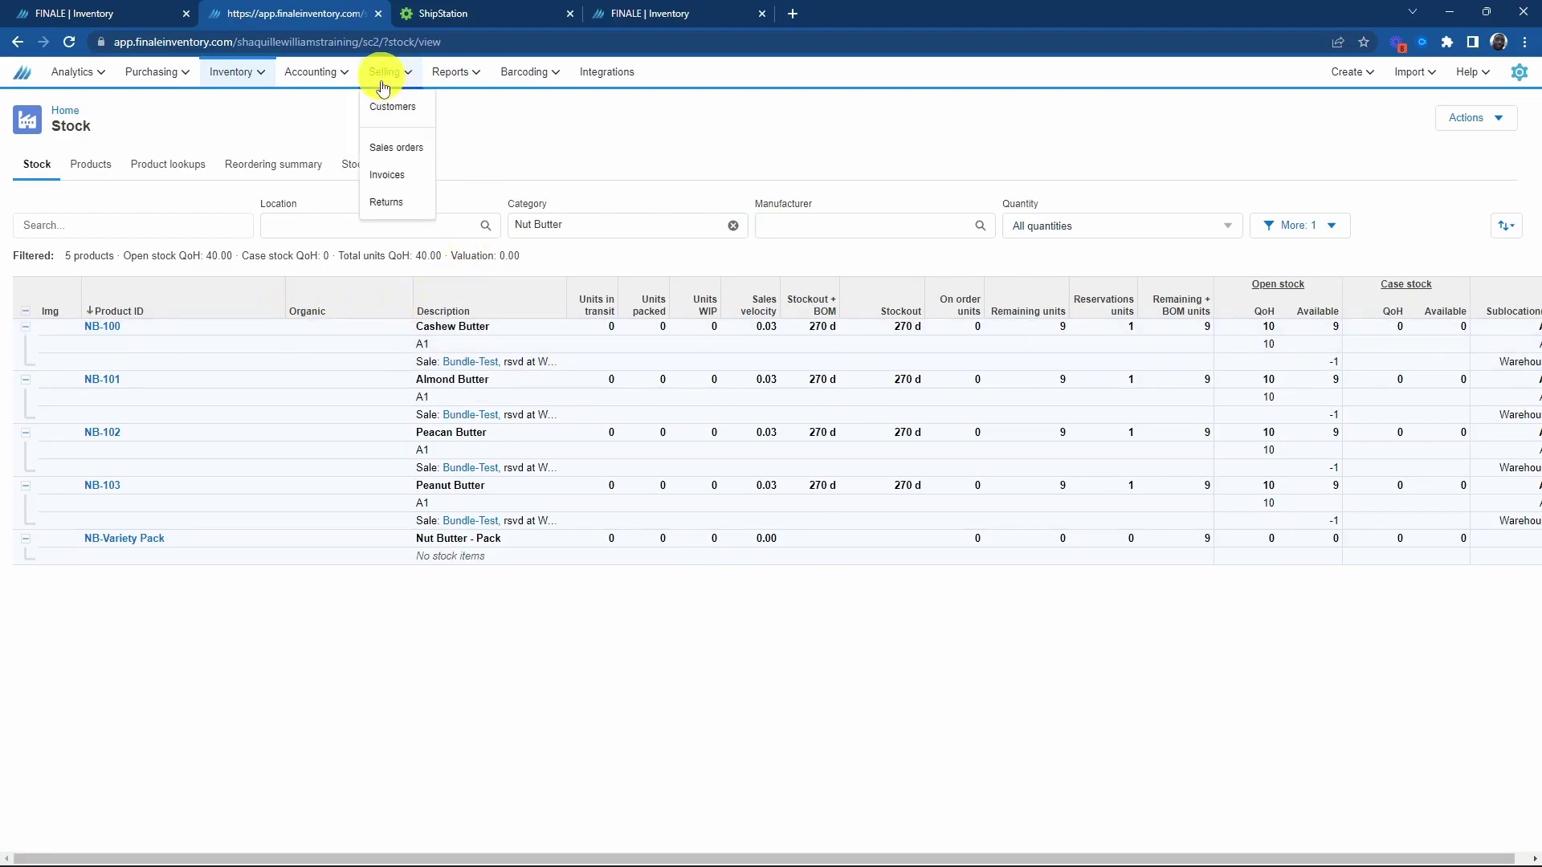
pyautogui.click(389, 150)
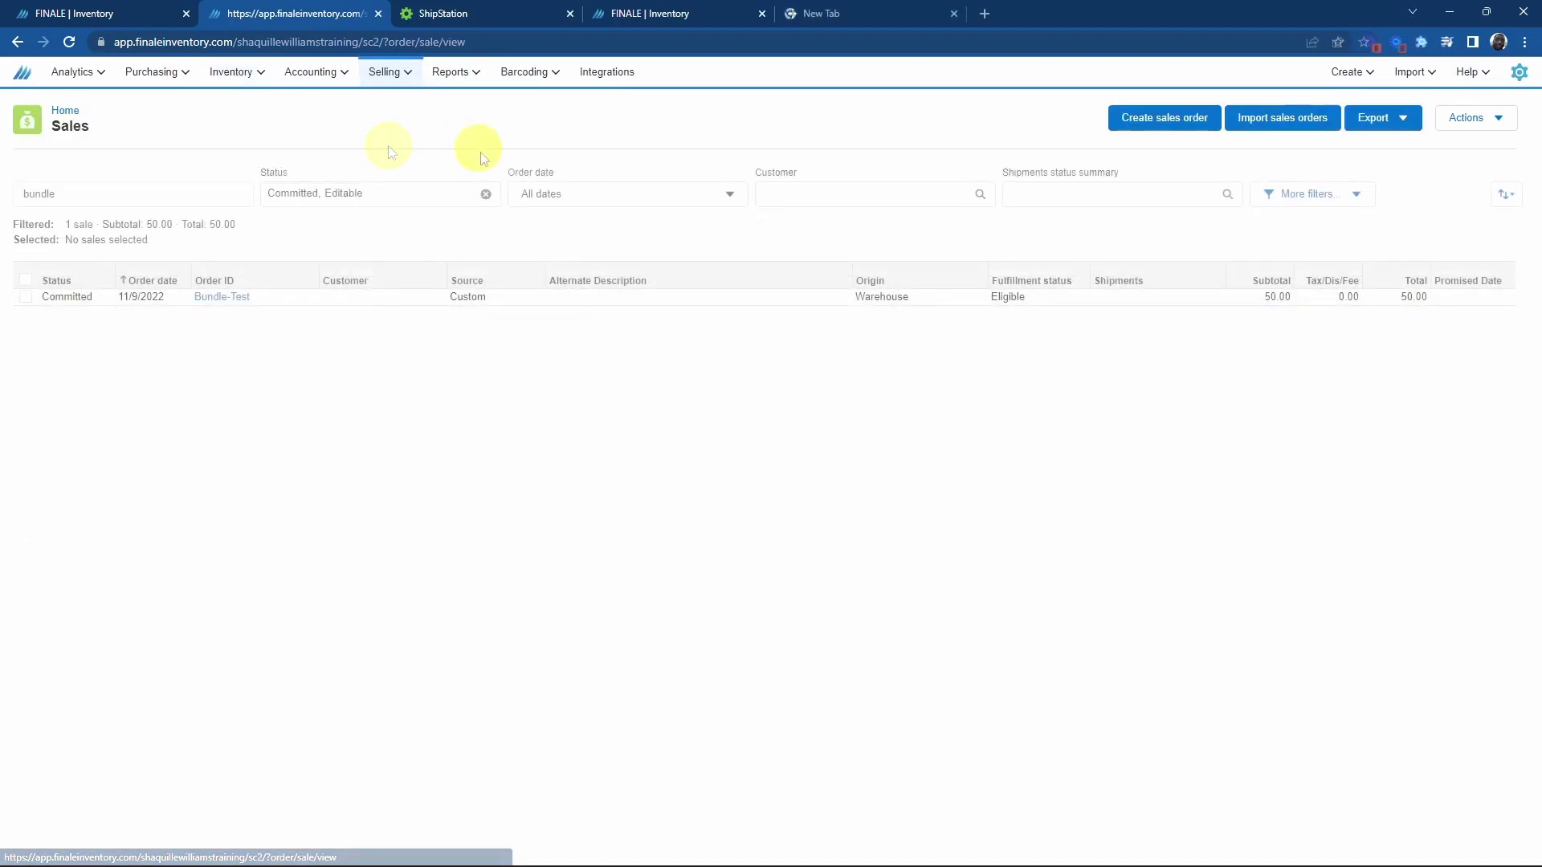
pyautogui.click(231, 305)
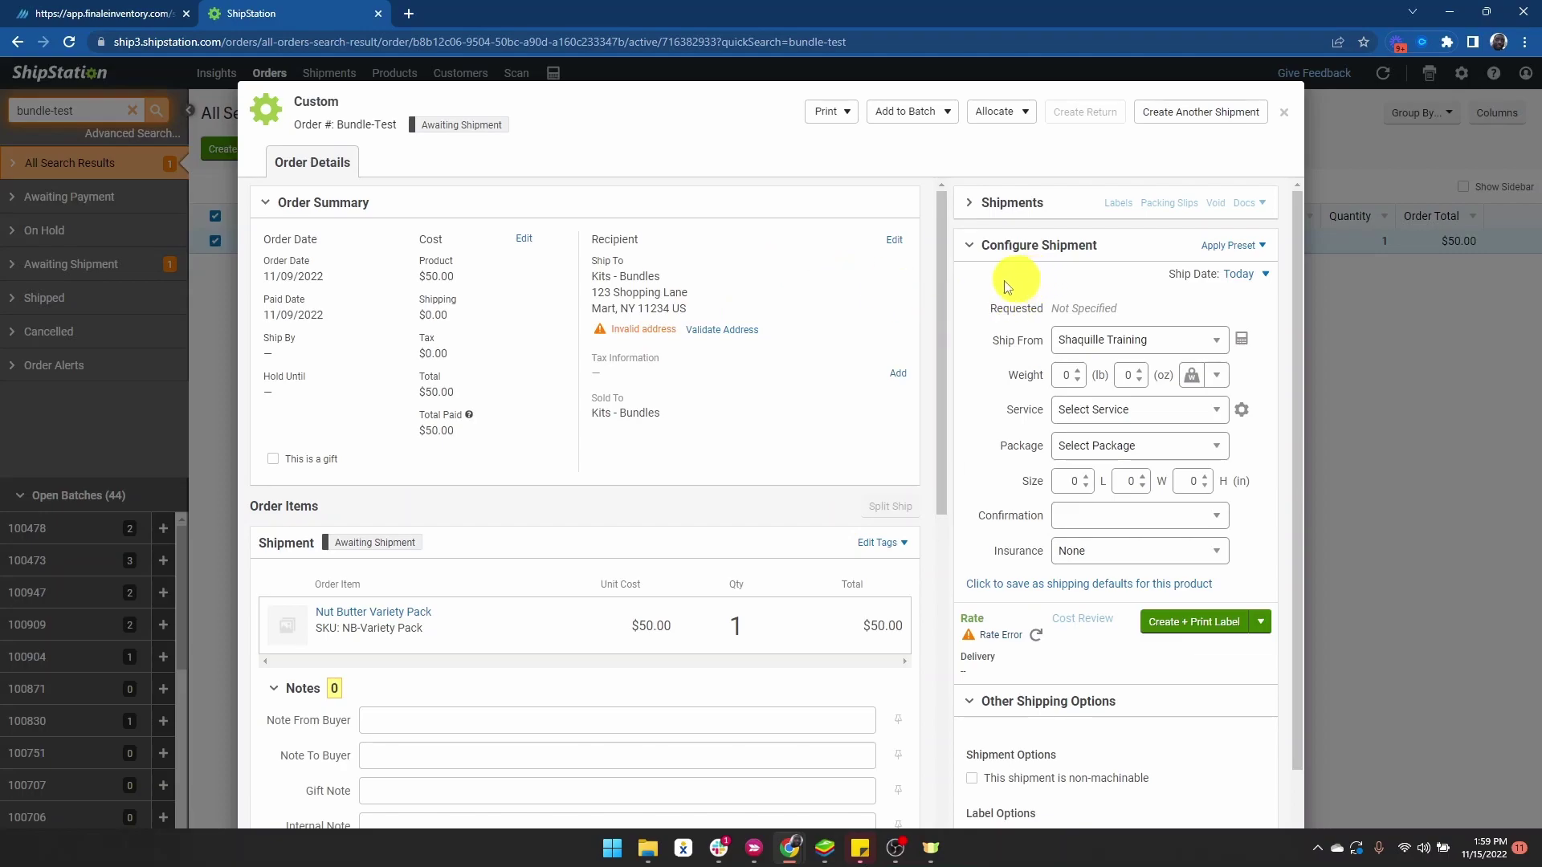
# Mark the Bundle-Test order as shipped with USPS as the carrier.
pyautogui.click(1366, 355)
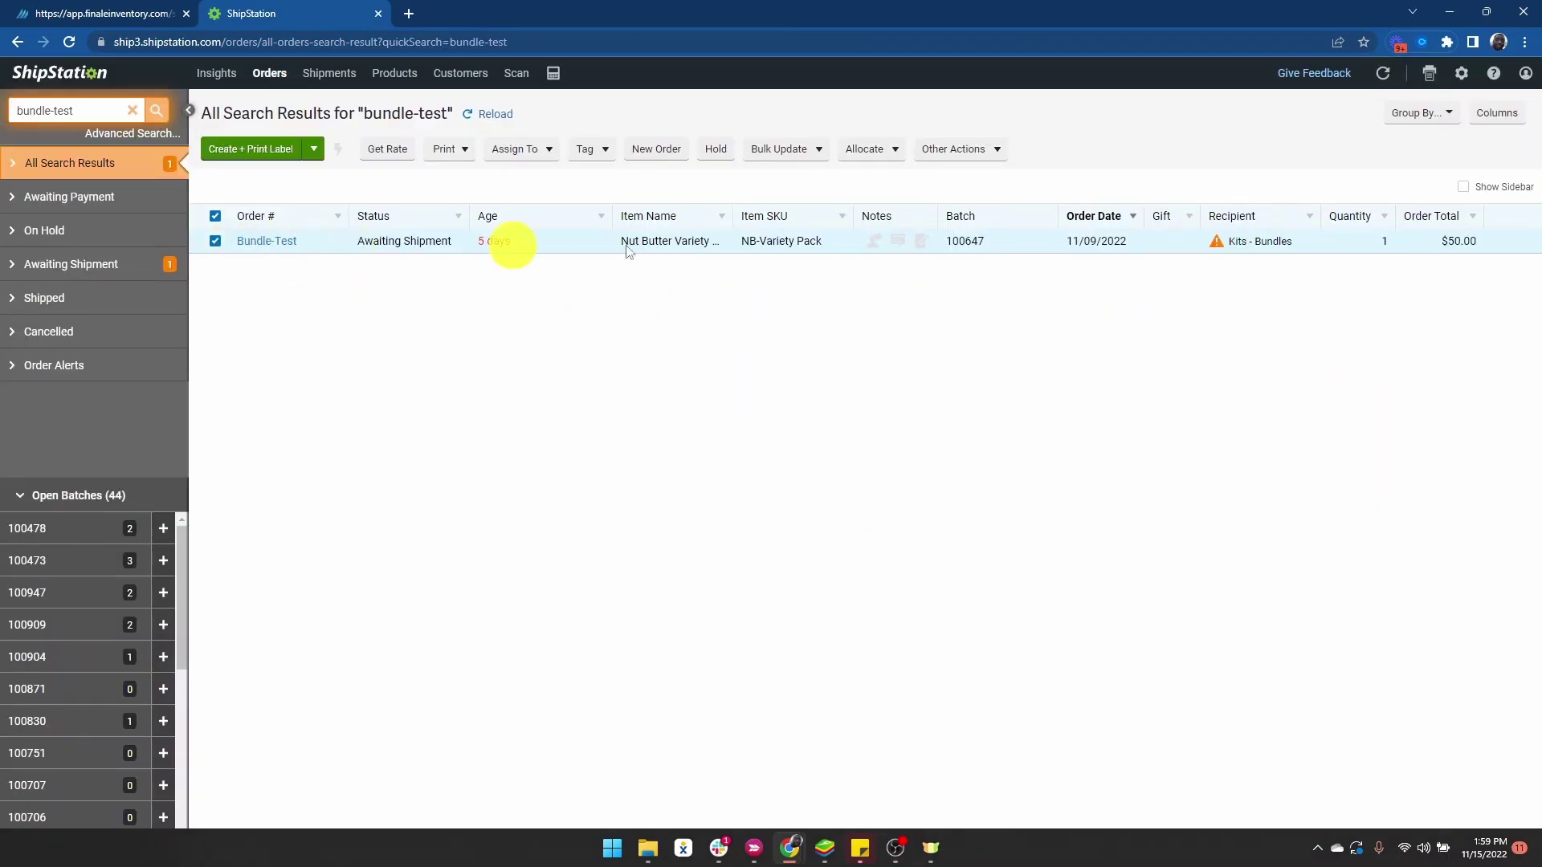
pyautogui.click(993, 148)
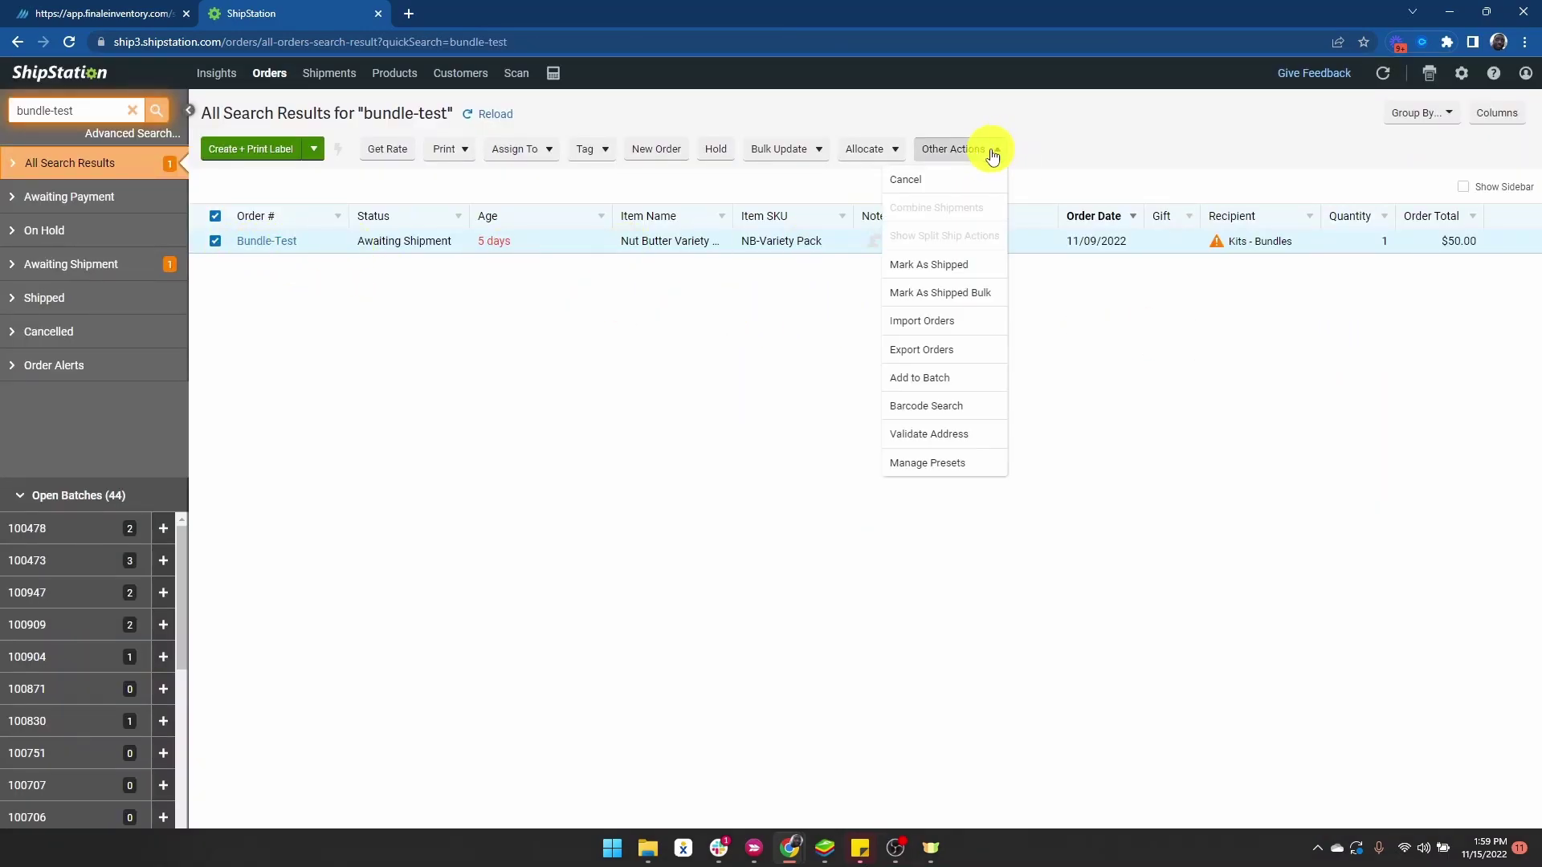
pyautogui.click(975, 267)
pyautogui.click(791, 355)
pyautogui.scroll(-10, 855, 506)
pyautogui.moveTo(961, 474); pyautogui.dragTo(957, 610)
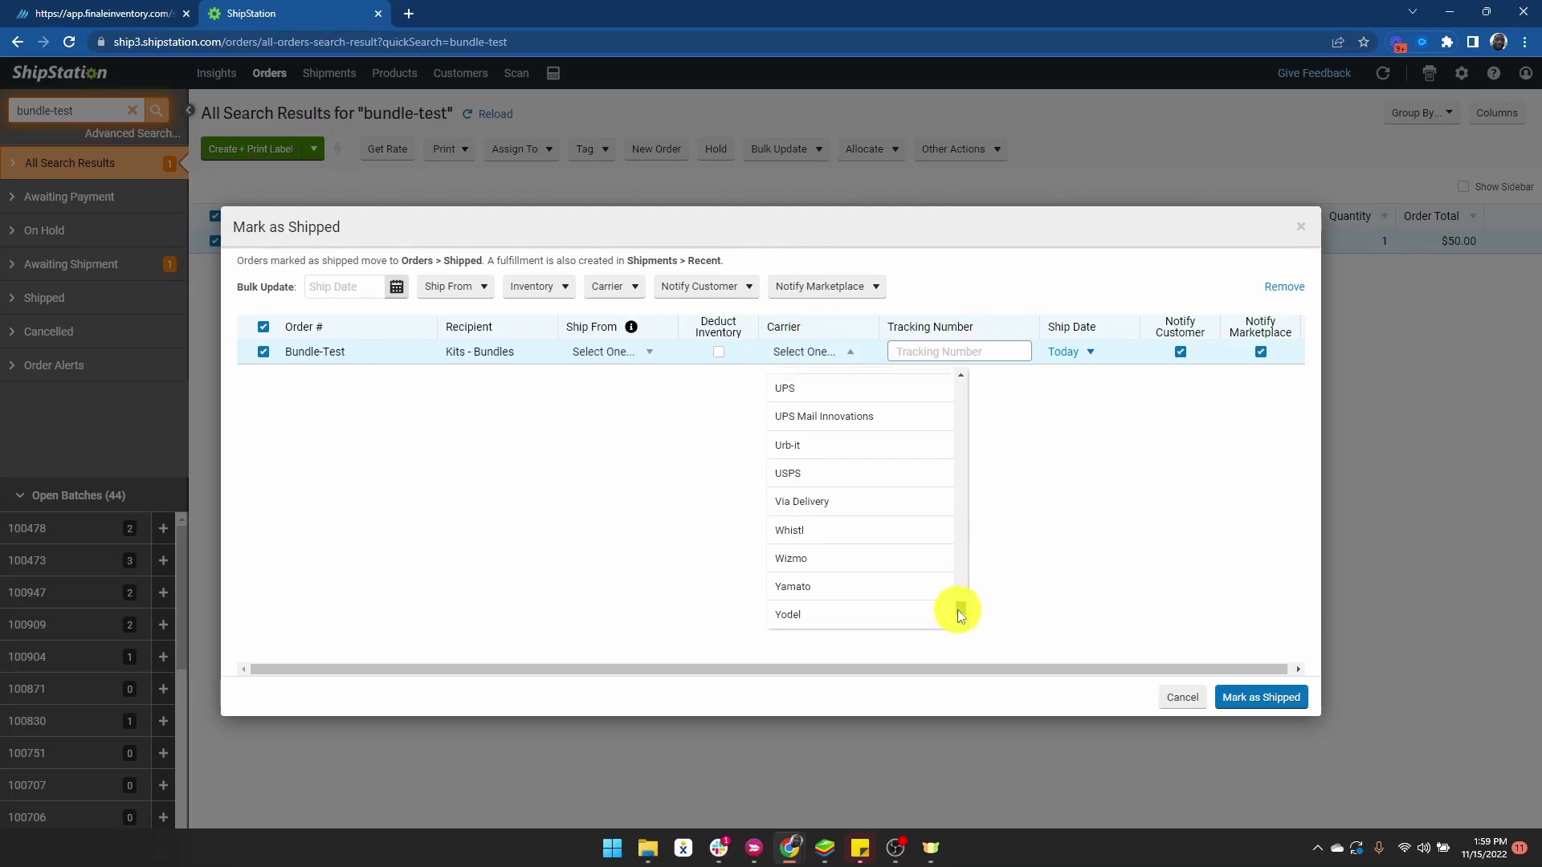
pyautogui.click(854, 472)
pyautogui.click(1245, 705)
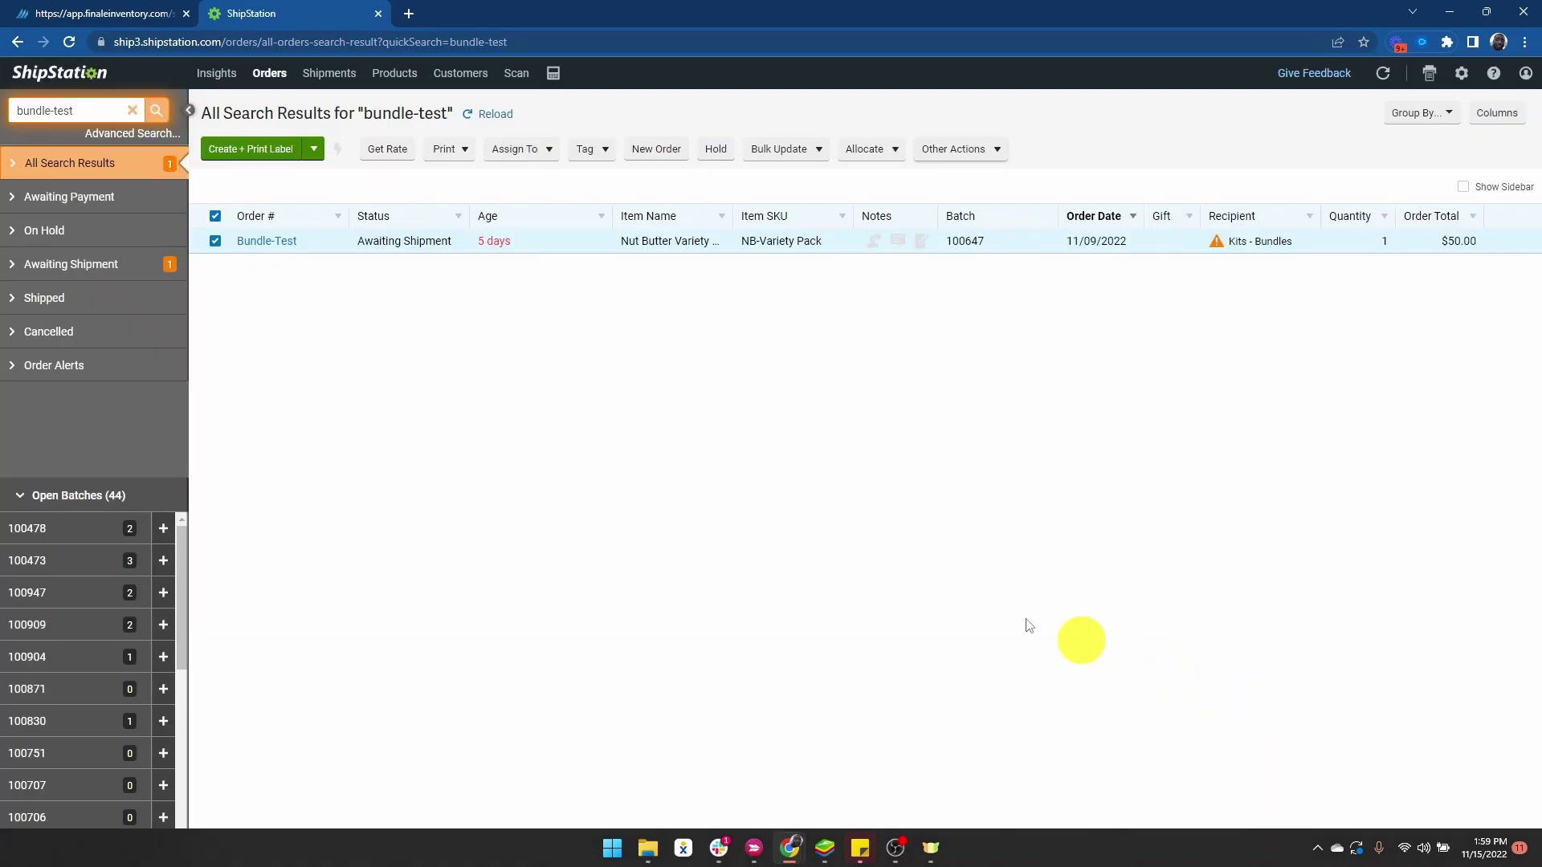